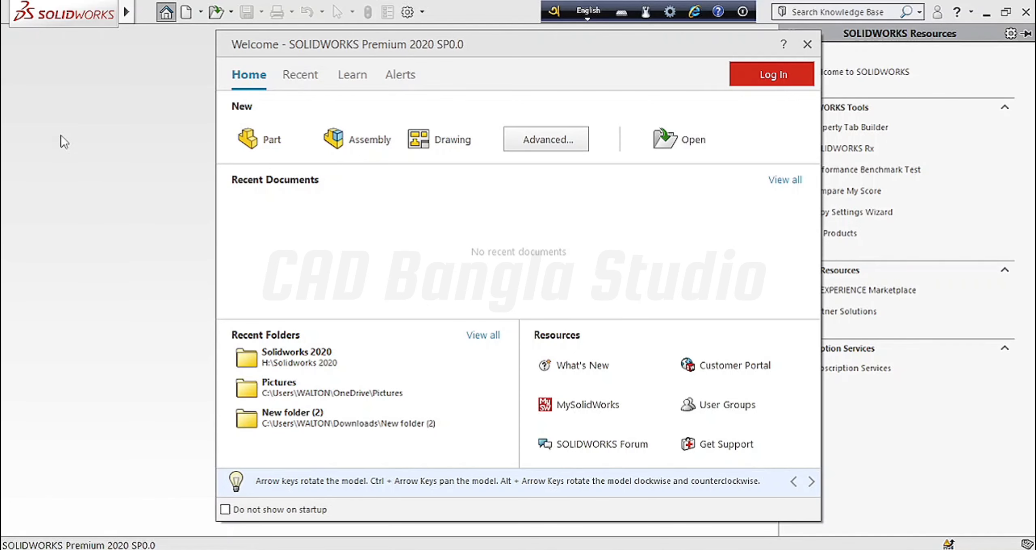
Step: Create a new blank Part document from the Welcome dialog
left_click(263, 135)
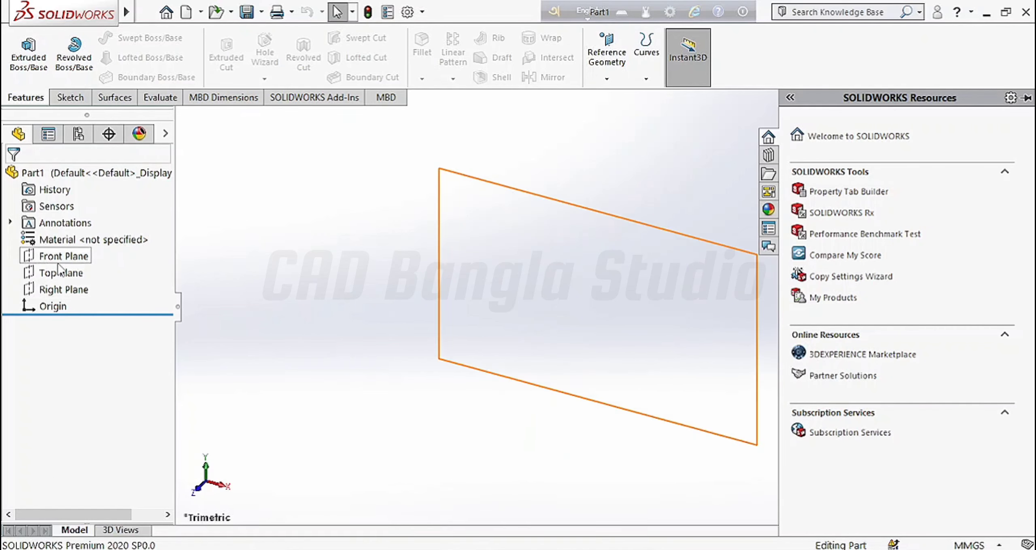
Step: Collapse the Task Pane, confirm the part uses MMGS units, and select the Top Plane
left_click(542, 491)
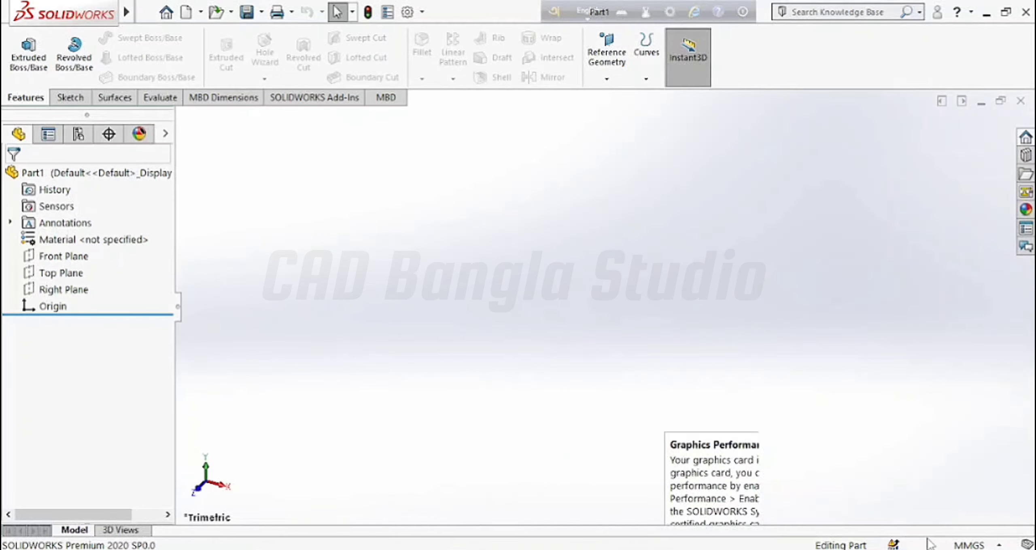
left_click(994, 544)
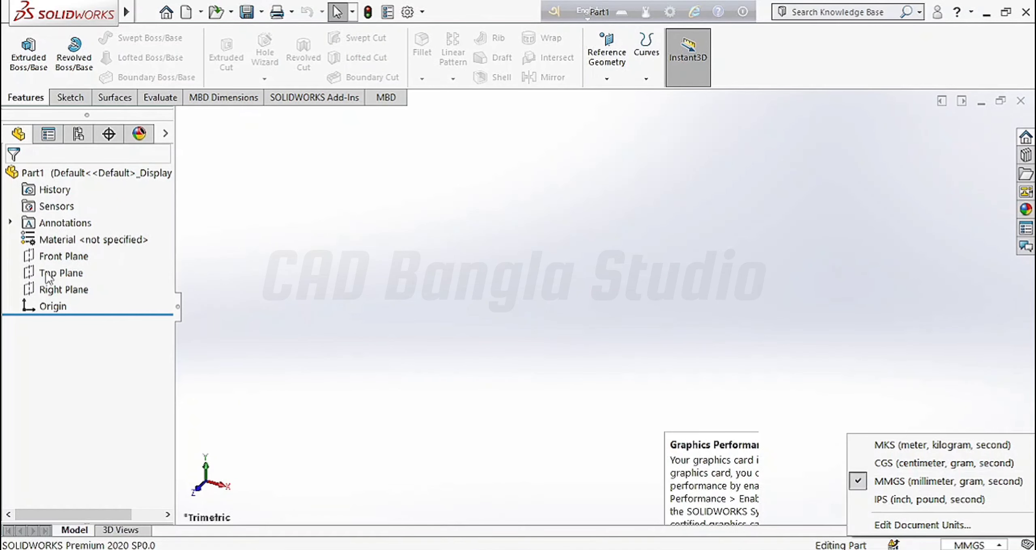
left_click(61, 273)
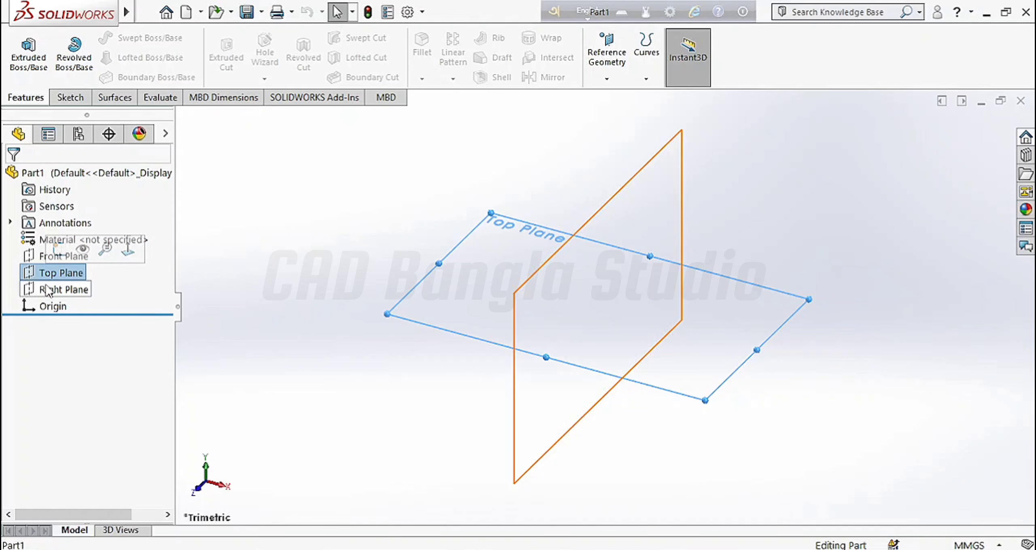
Step: Open Sketch1 on the Top Plane, then start and cancel a trial line at the origin
left_click(59, 251)
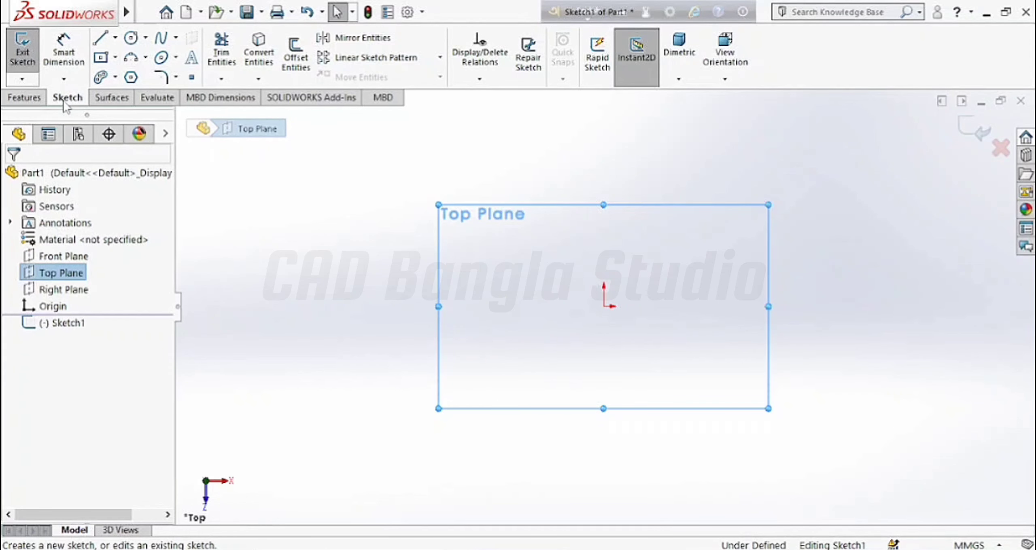
left_click(101, 39)
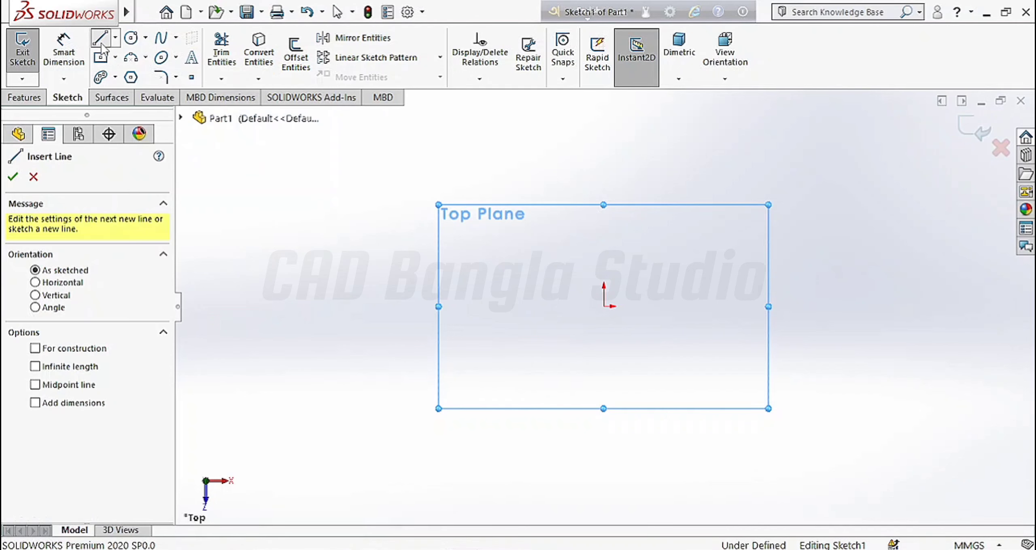
left_click(604, 306)
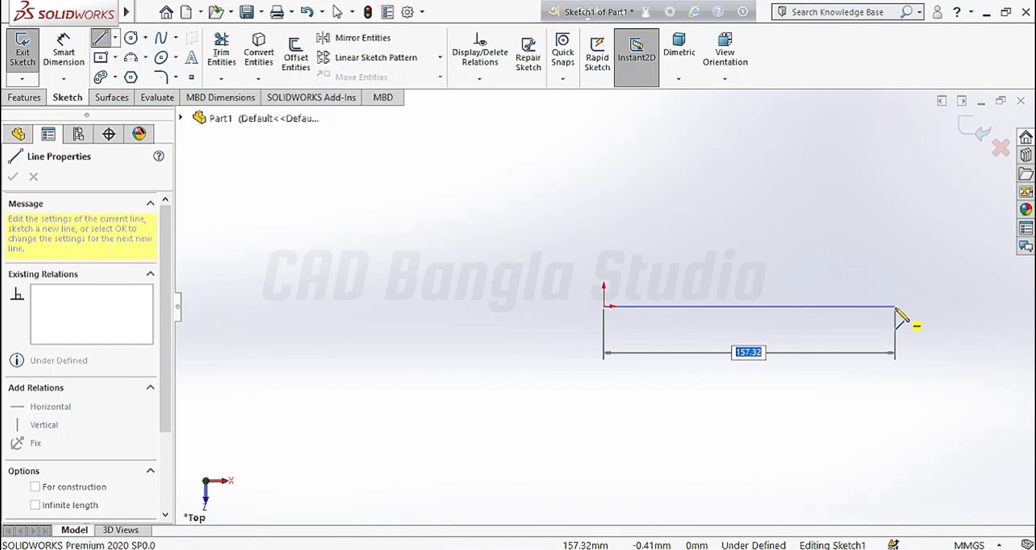
key("Escape")
key("Escape")
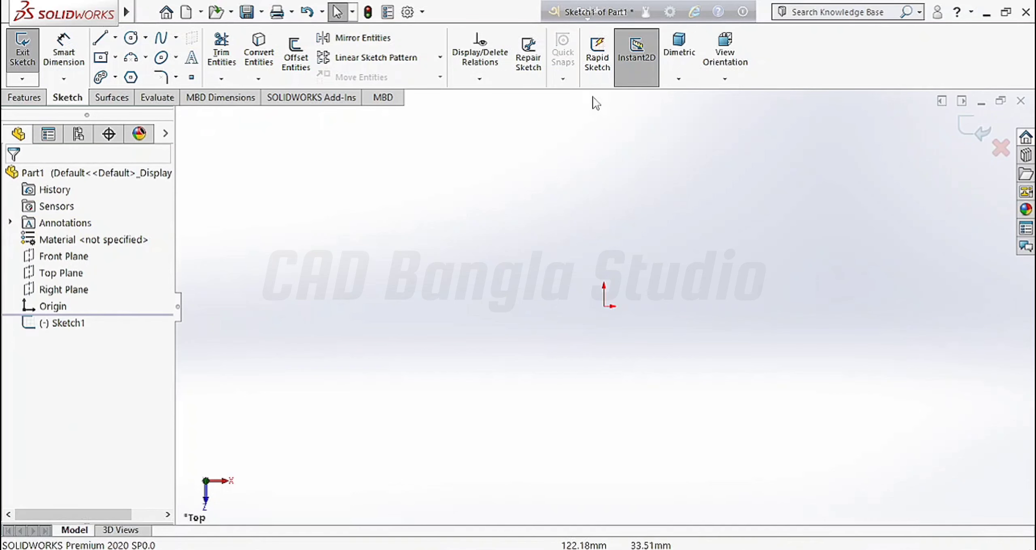
Step: Draw a horizontal Midpoint Line centred on the origin, extending to the right
left_click(116, 39)
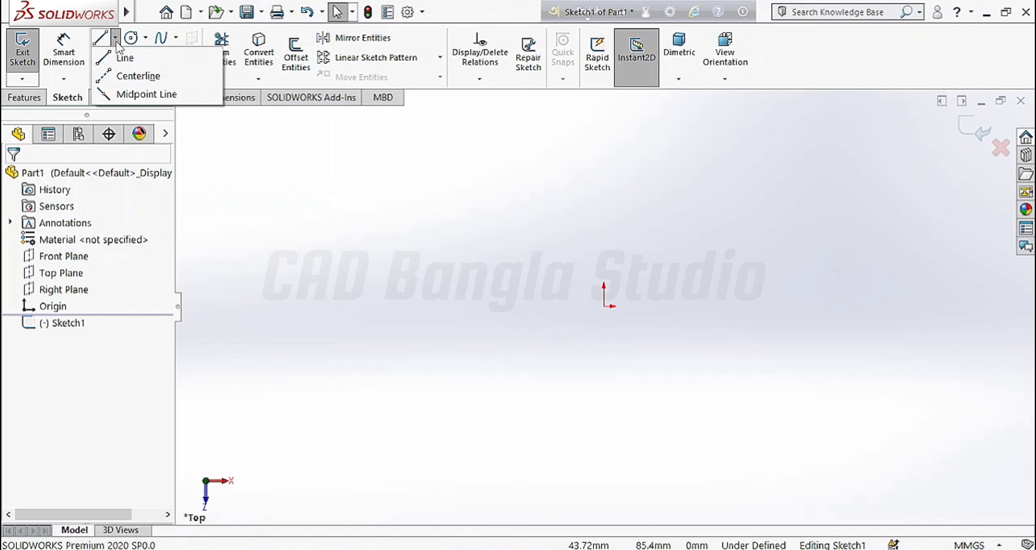
left_click(139, 95)
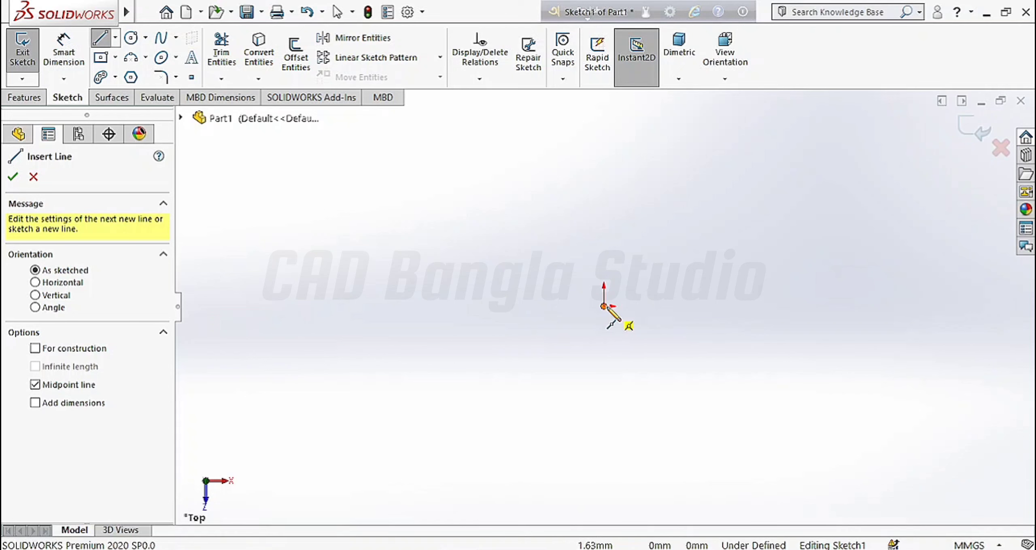
left_click(603, 306)
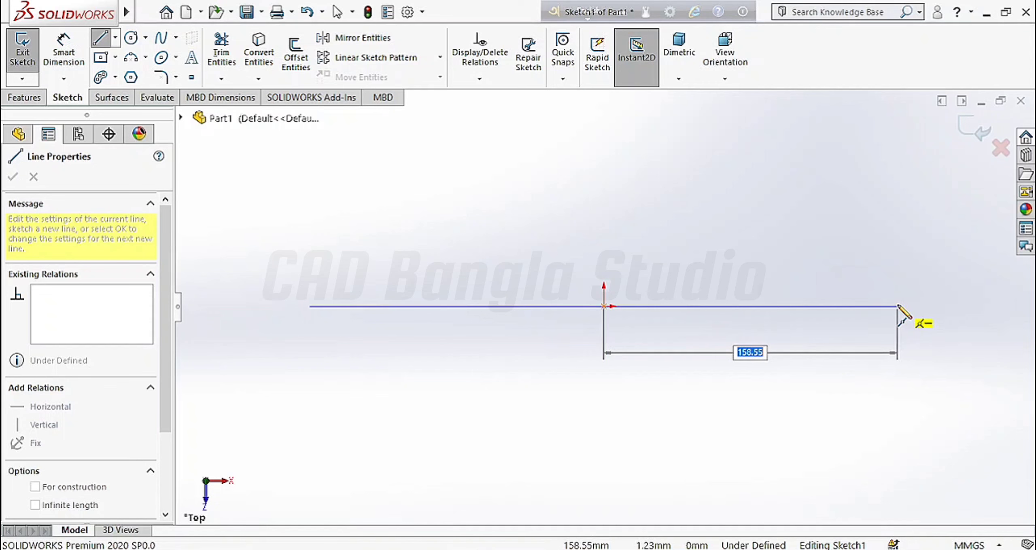
left_click(896, 306)
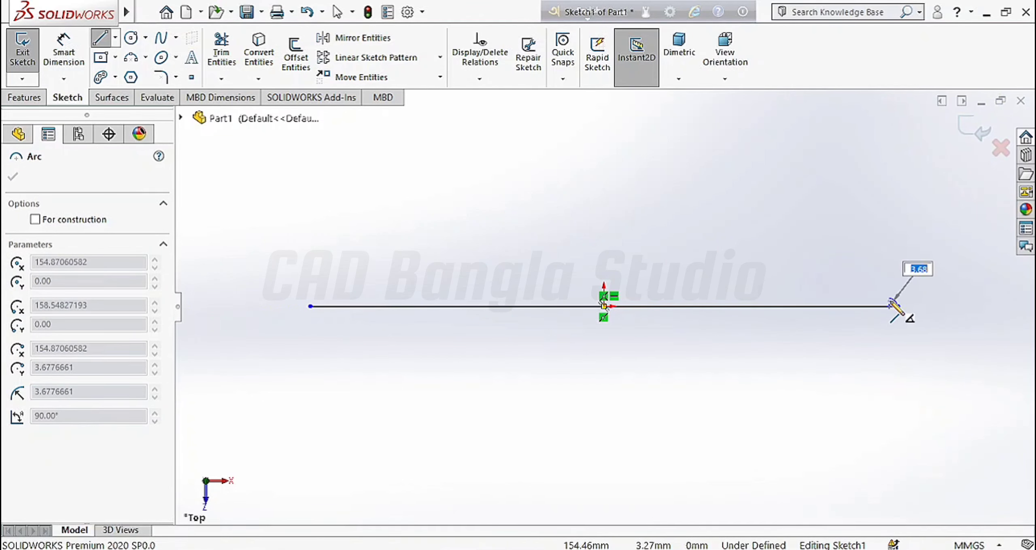
key("Escape")
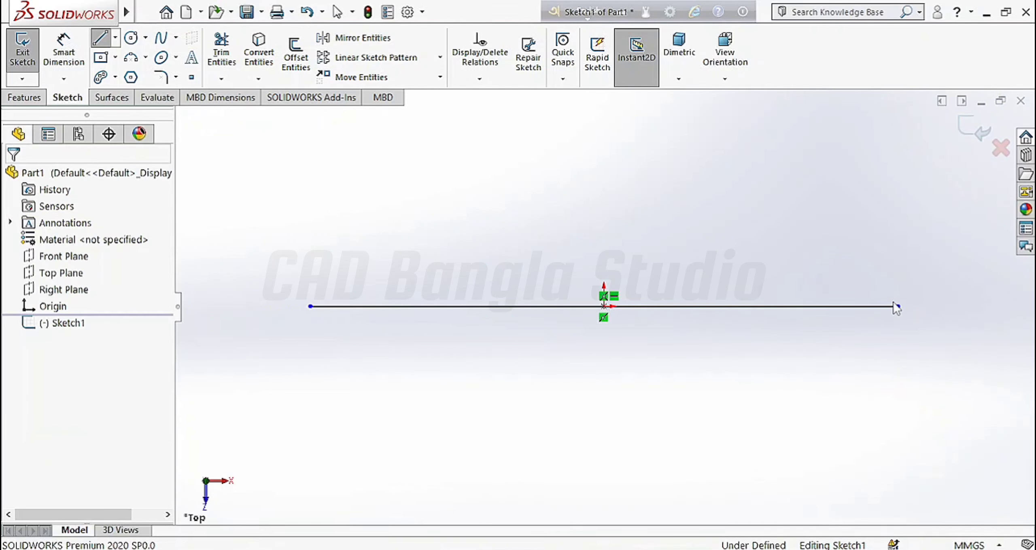
Step: Draw a trial diagonal centerline from the origin up-right, then close out the sketch
left_click(115, 38)
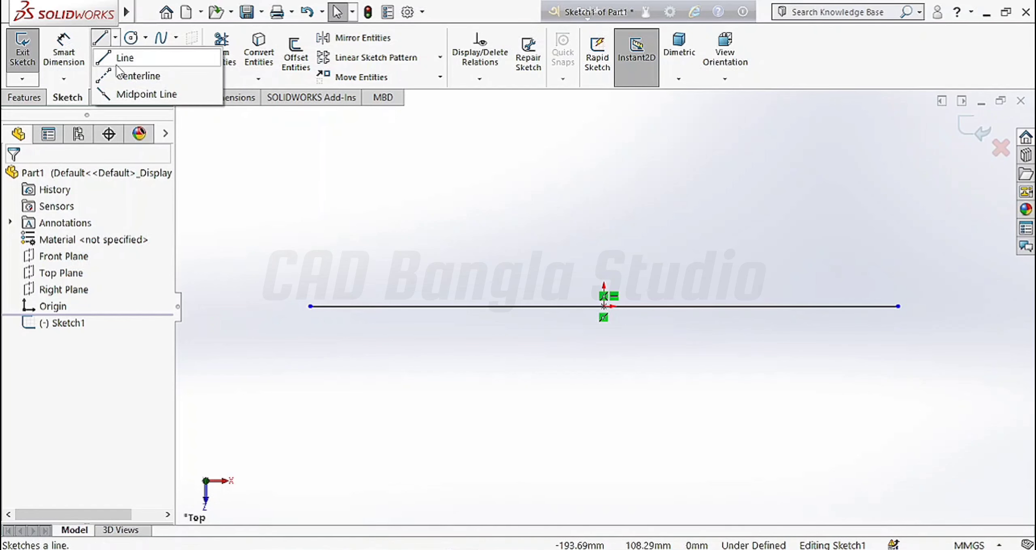
left_click(124, 77)
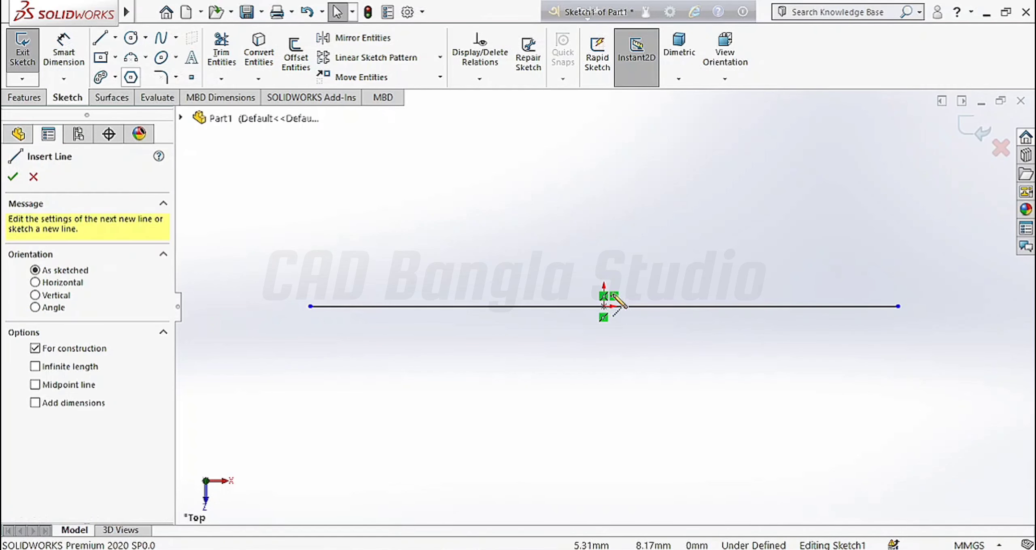
left_click(602, 306)
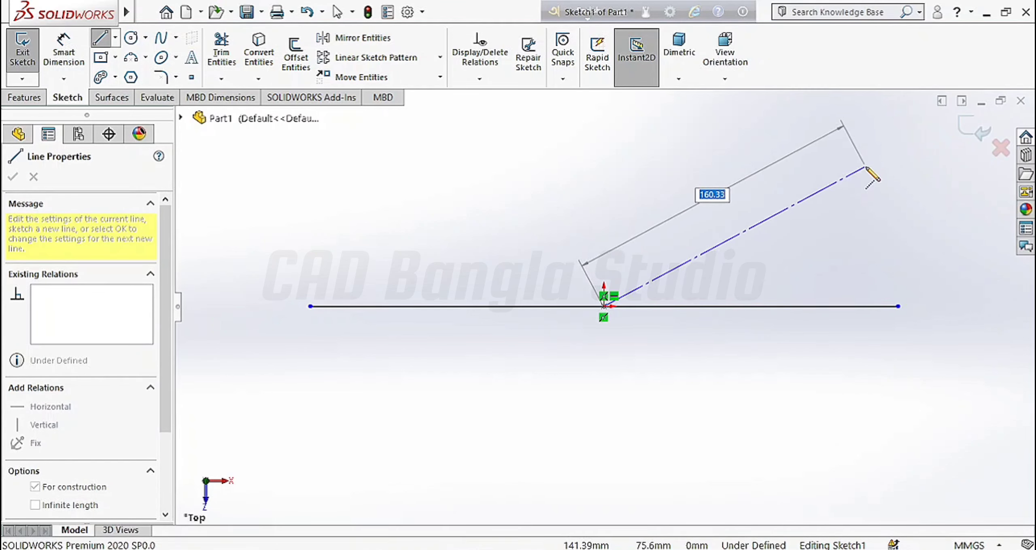
left_click(866, 168)
key("Escape")
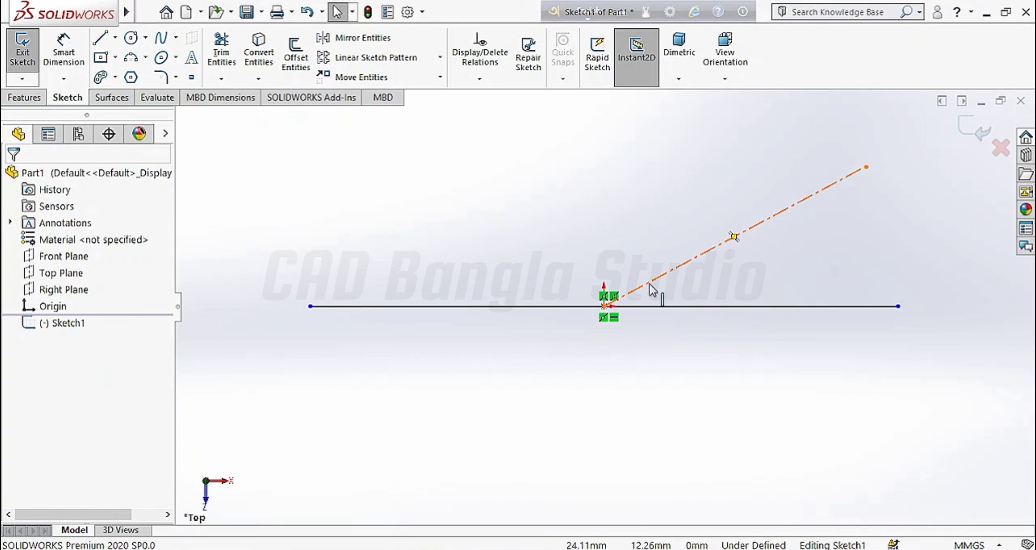
double_click(341, 258)
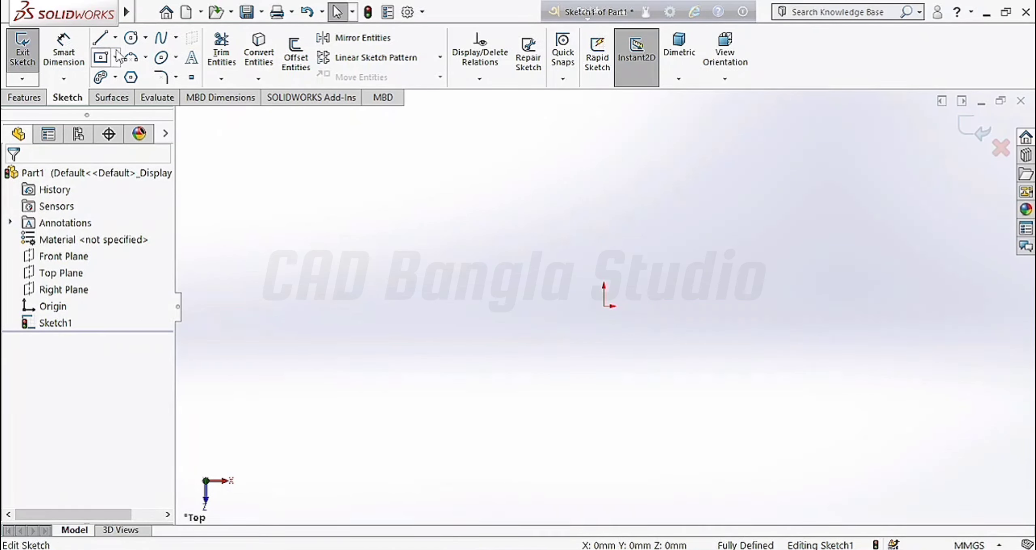
Step: Draw a closed four-line rectangle starting and ending at the origin
left_click(100, 37)
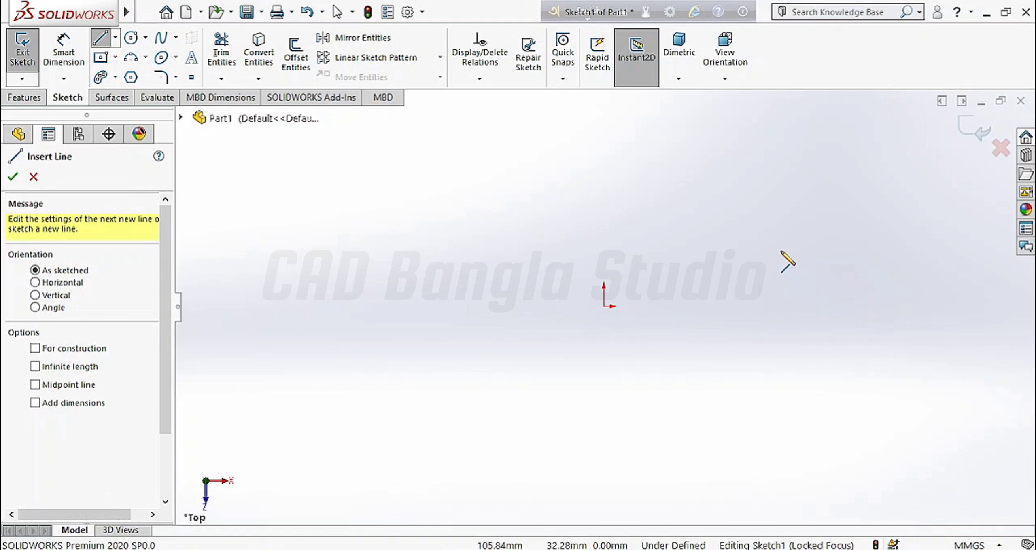
left_click(604, 306)
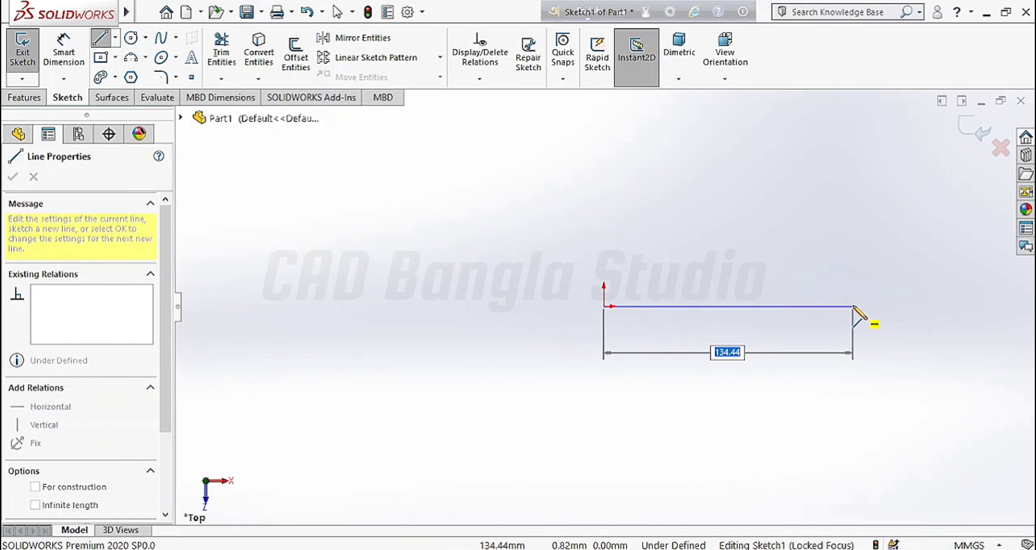
left_click(853, 306)
left_click(852, 189)
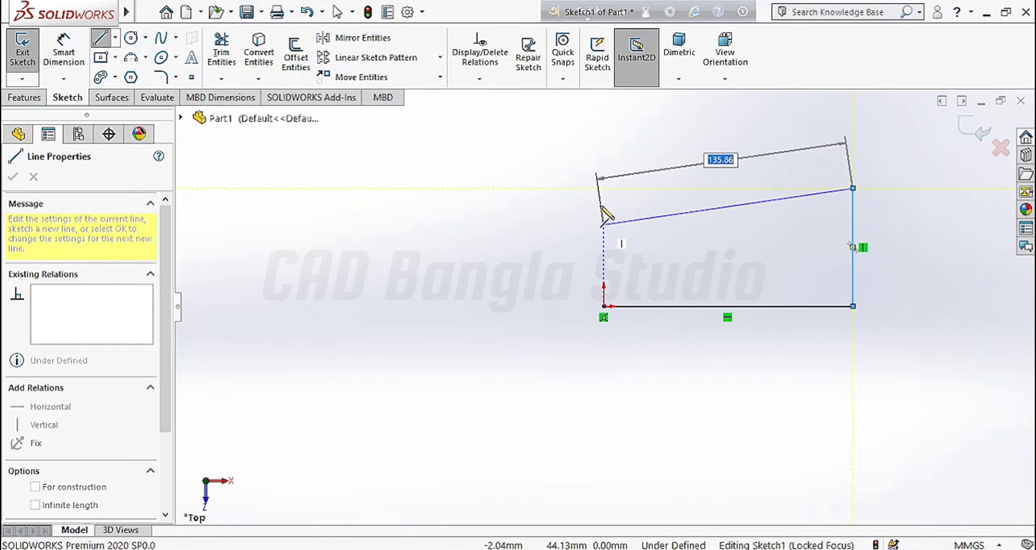
left_click(603, 219)
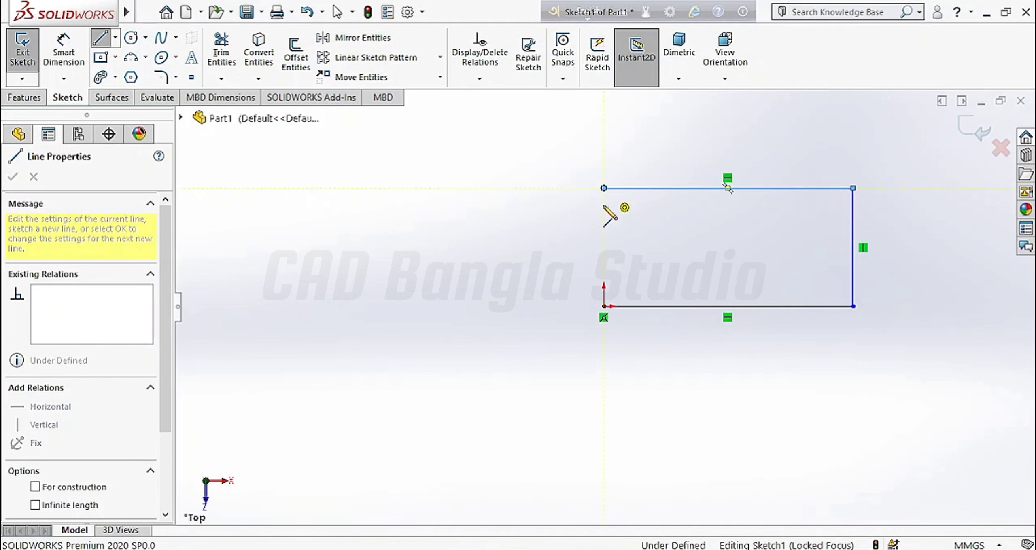
left_click(603, 306)
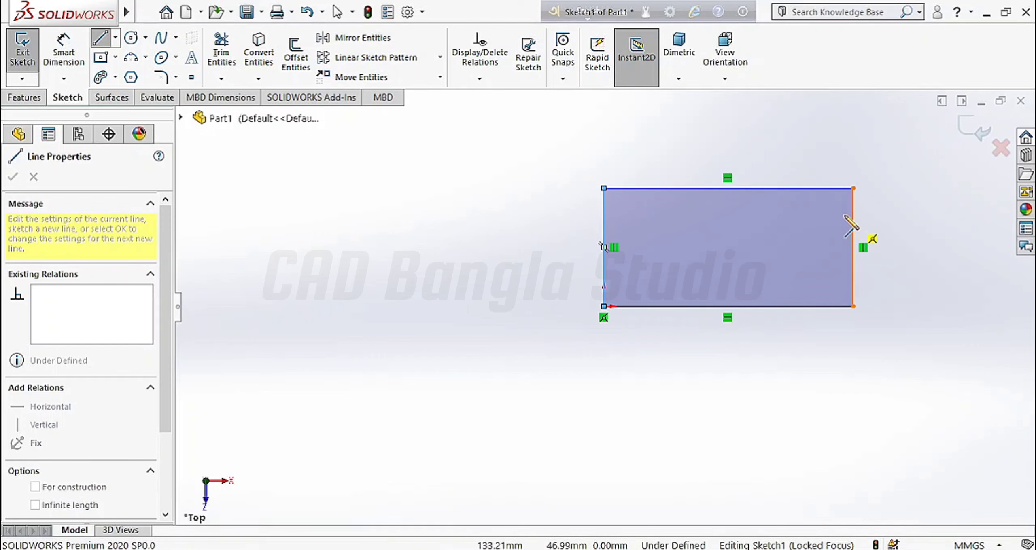
left_click(13, 177)
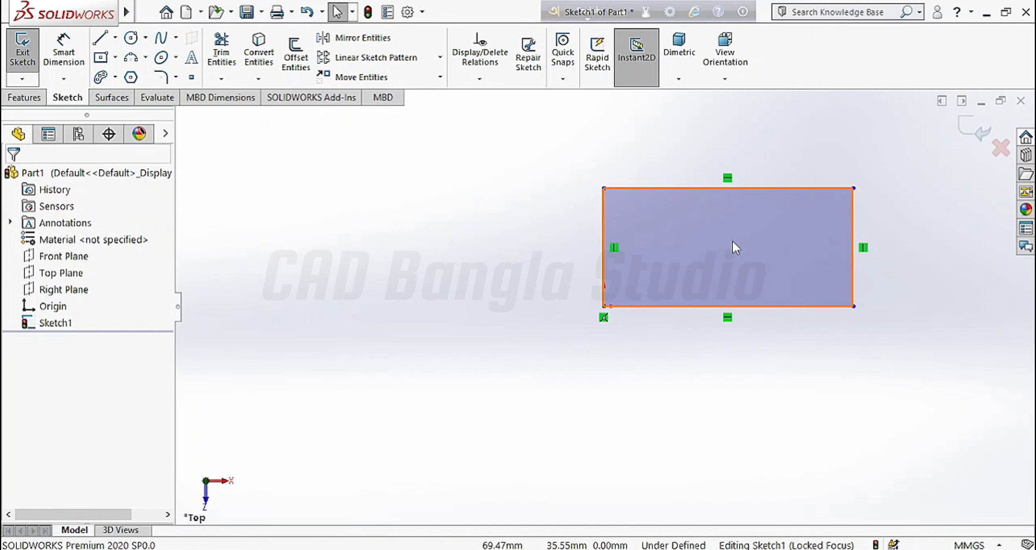
Step: Dimension the rectangle's top edge to a 100 mm width
left_click(68, 60)
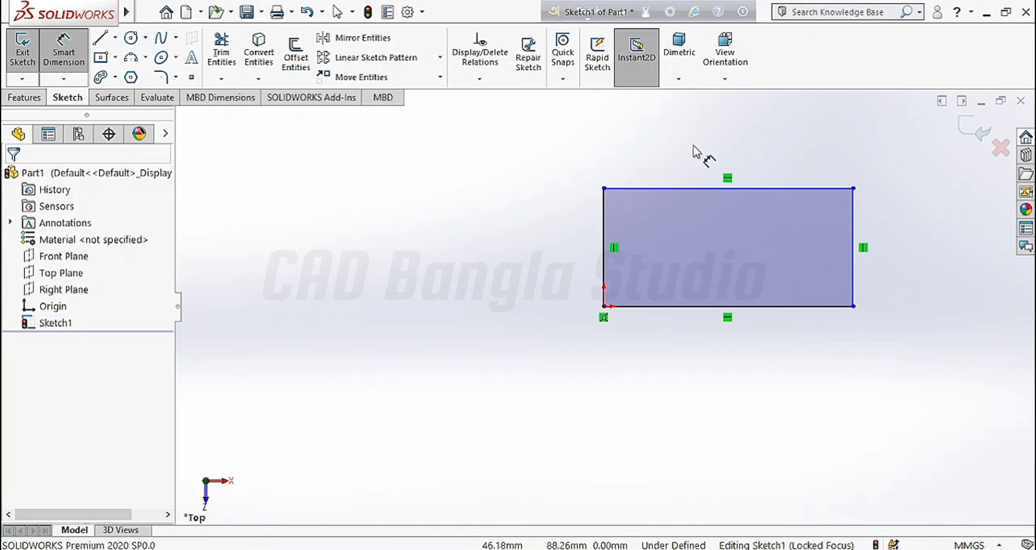
left_click(779, 189)
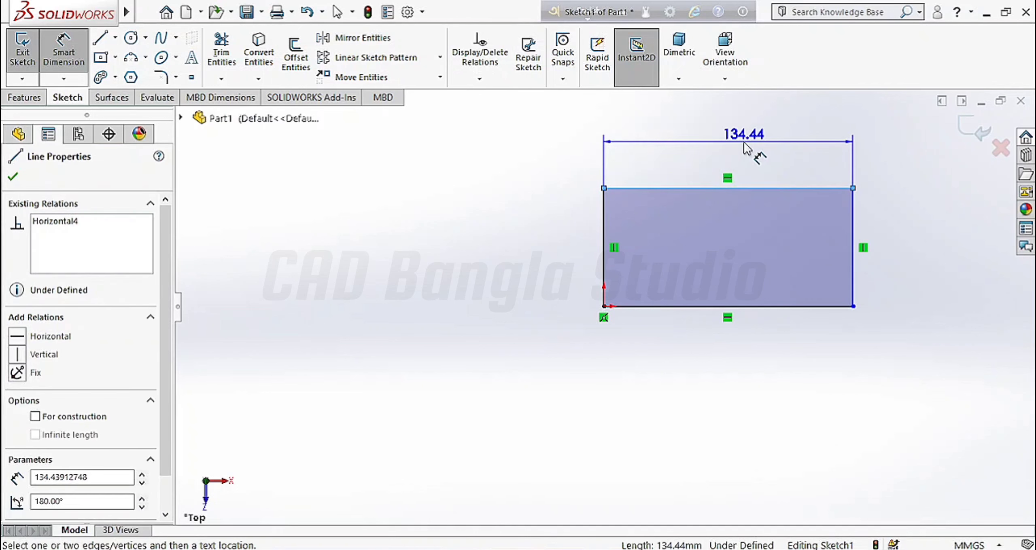
left_click(744, 147)
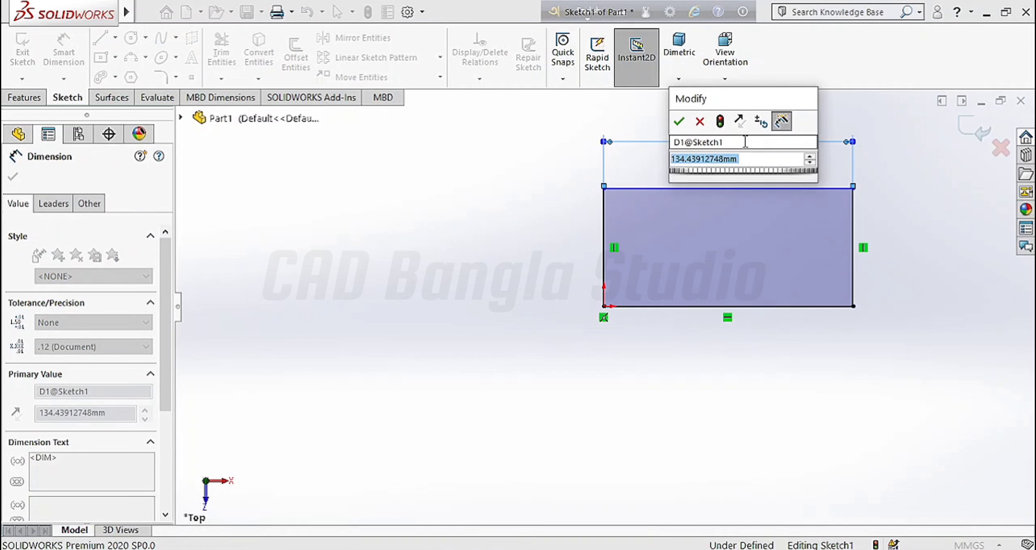
type("100")
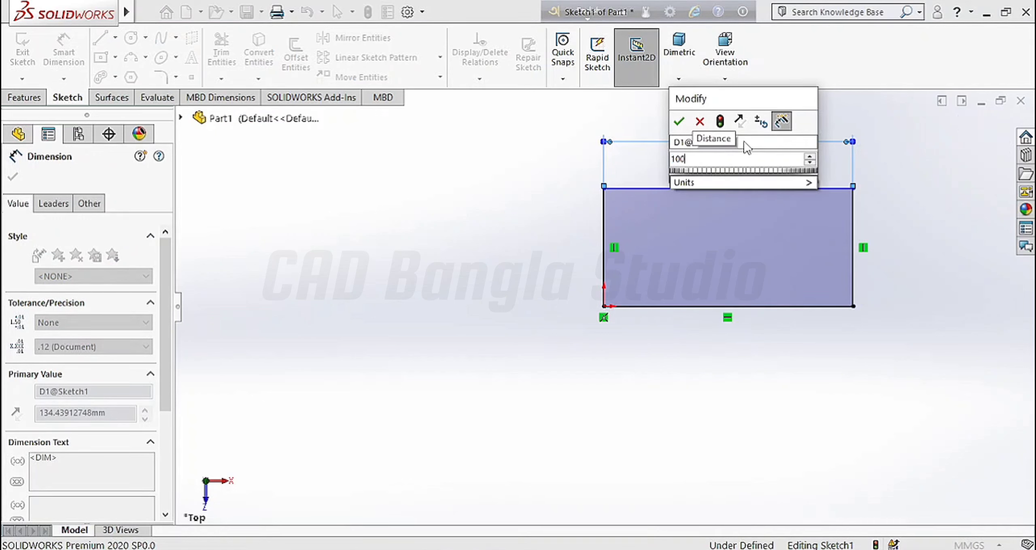
key("Return")
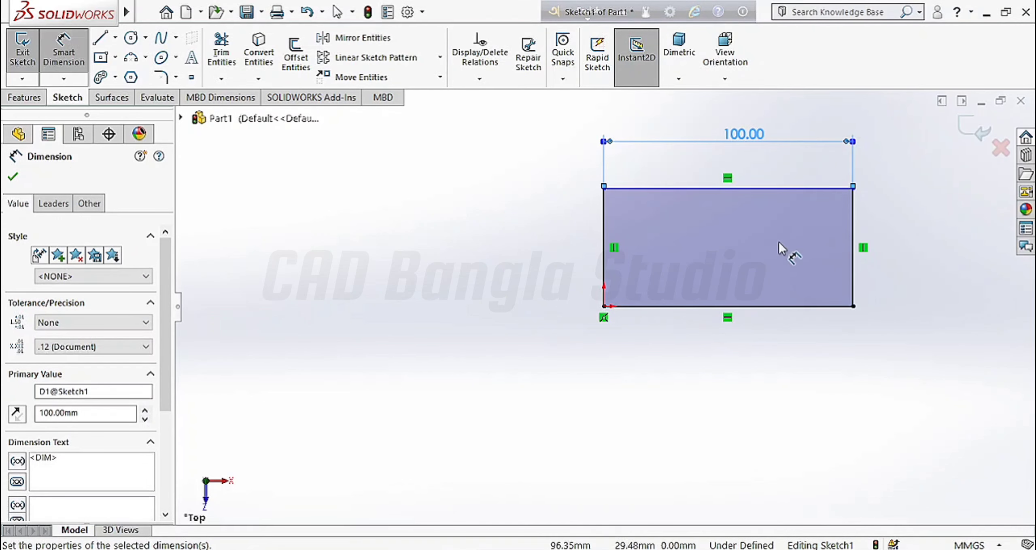
Step: Dimension the rectangle's left edge to a 50 mm height
left_click(601, 265)
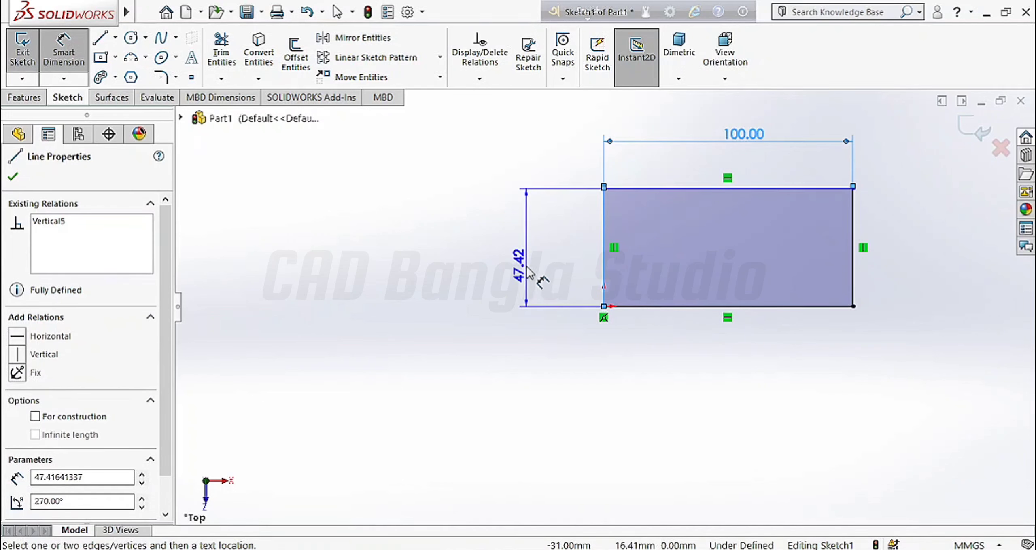
left_click(528, 271)
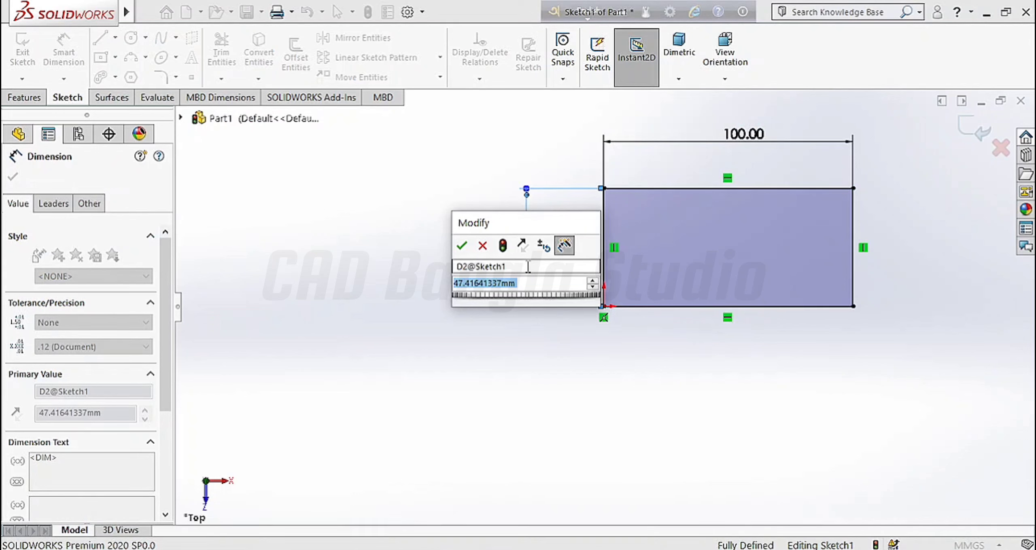
type("500")
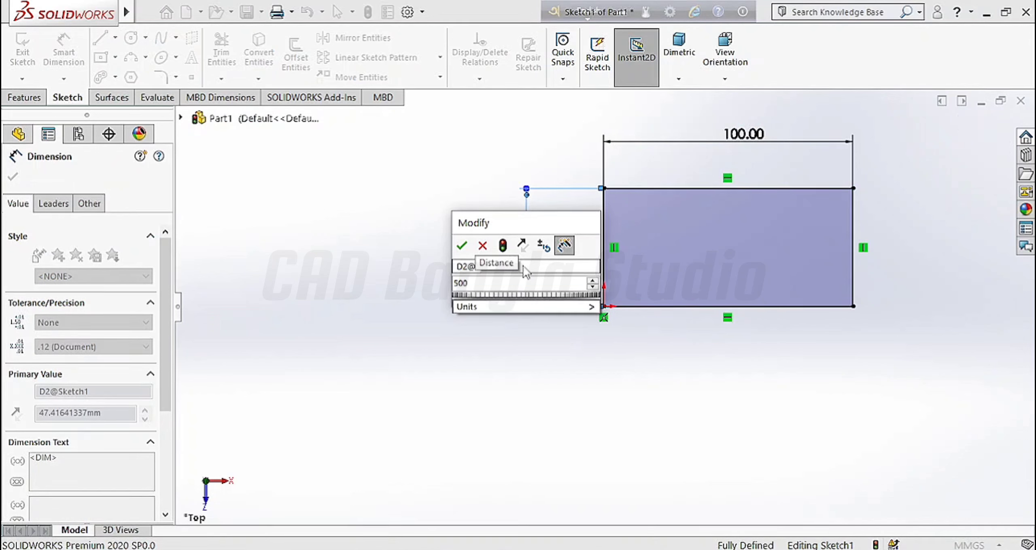
key("BackSpace")
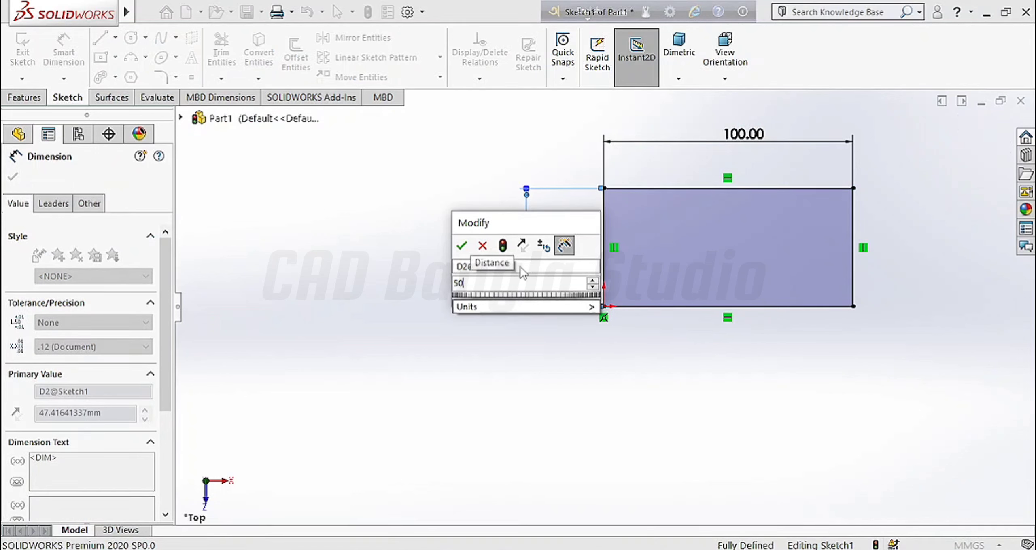
key("Return")
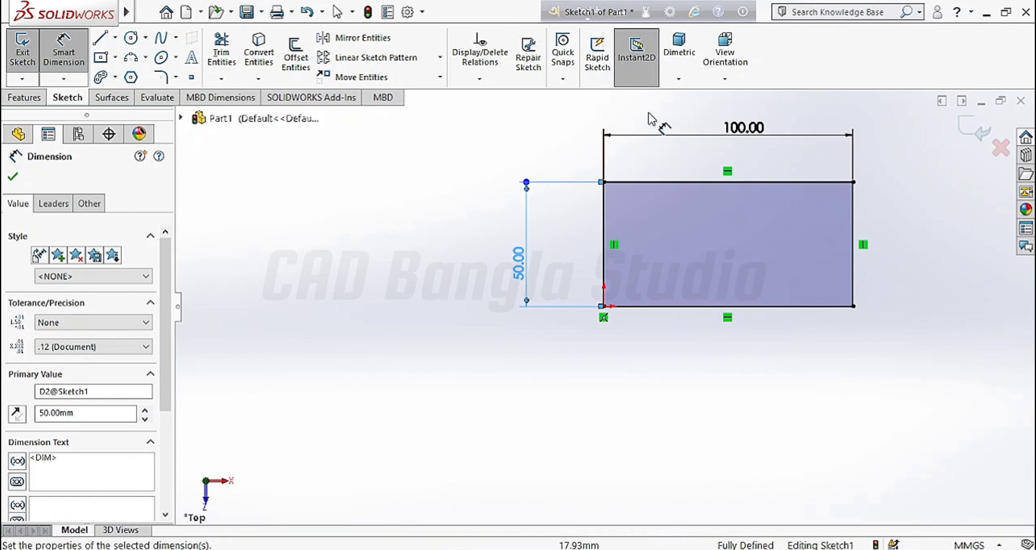
Step: Close the dimension settings and delete the 50.00 height dimension
left_click(12, 178)
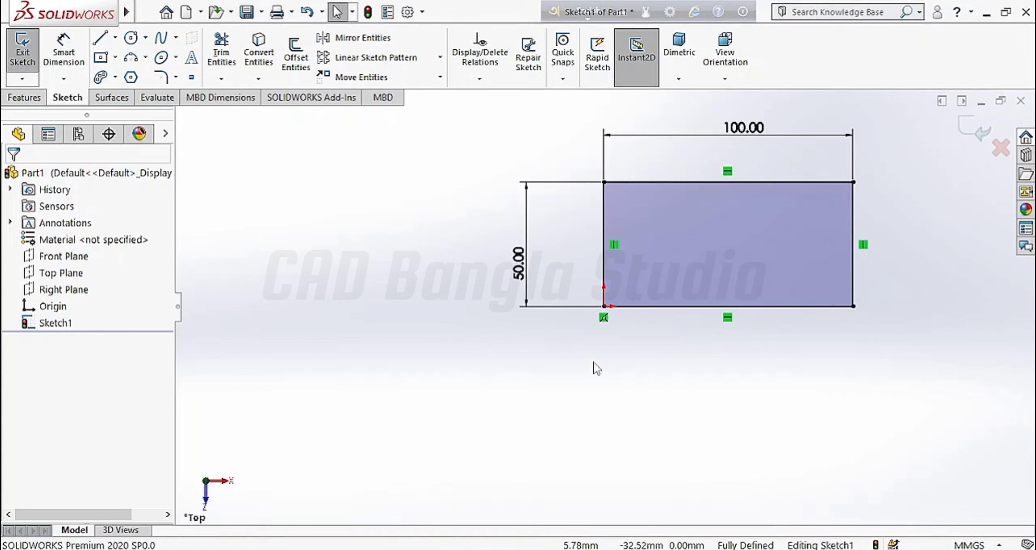
left_click(553, 183)
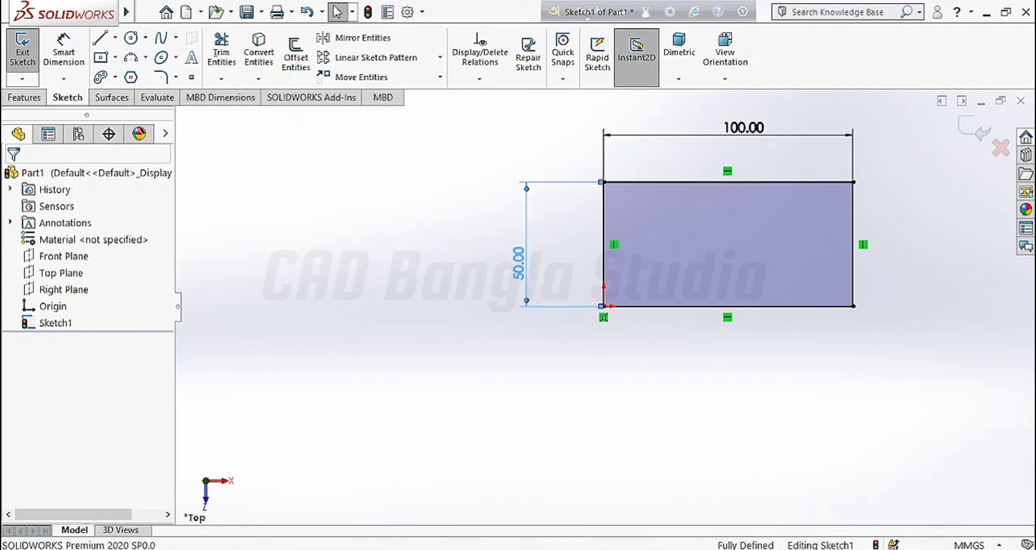
key("Delete")
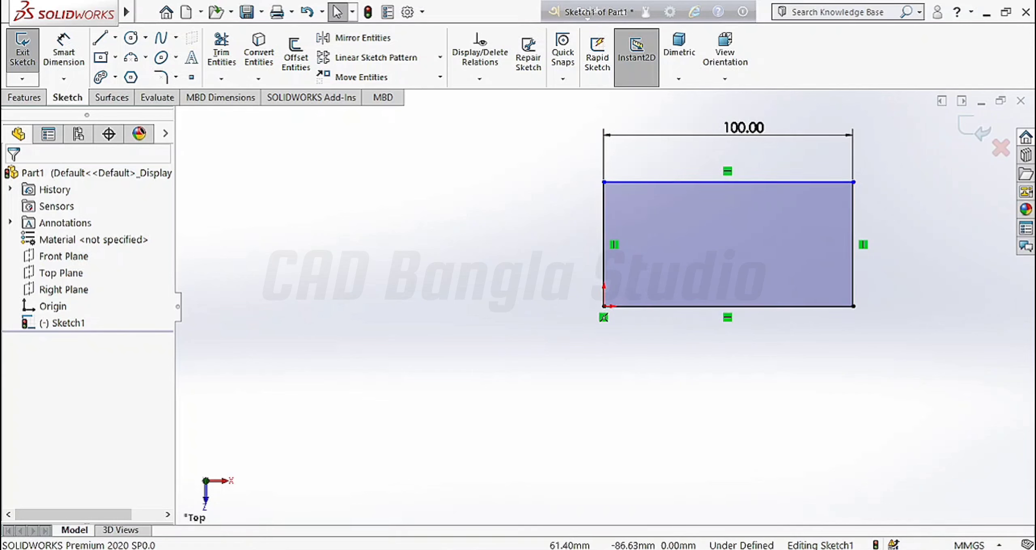
Step: Re-add a 50 mm height dimension on the rectangle's left edge
left_click(64, 55)
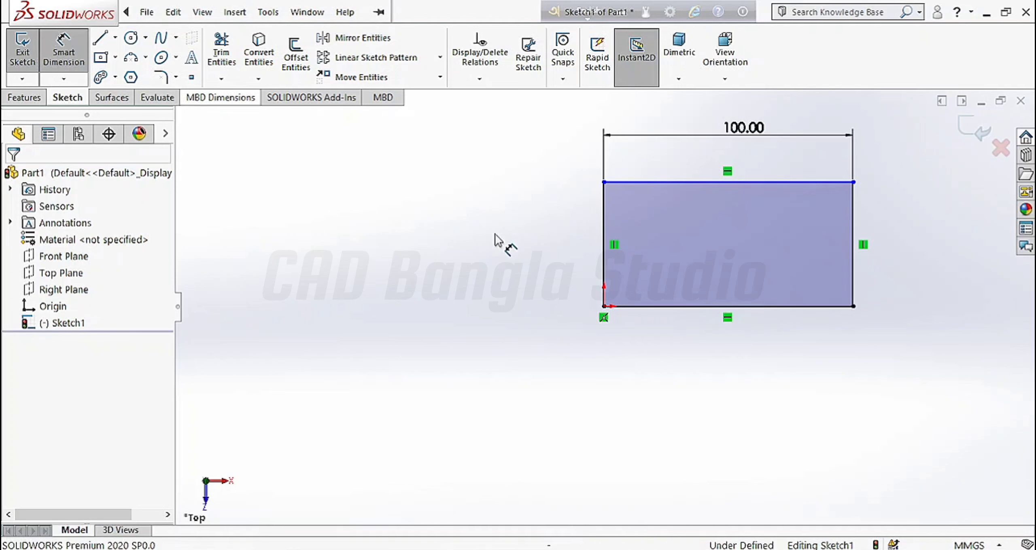
left_click(603, 265)
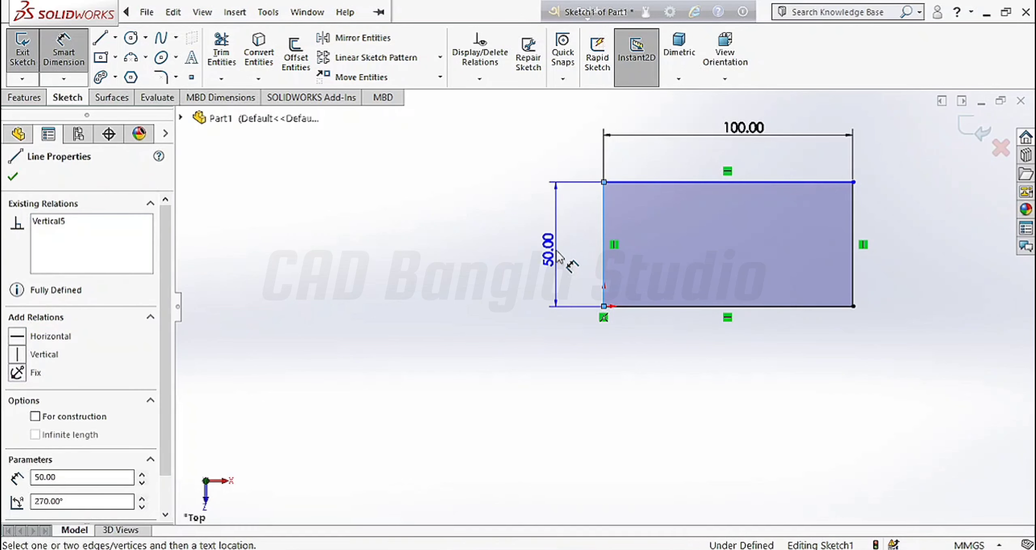
left_click(560, 255)
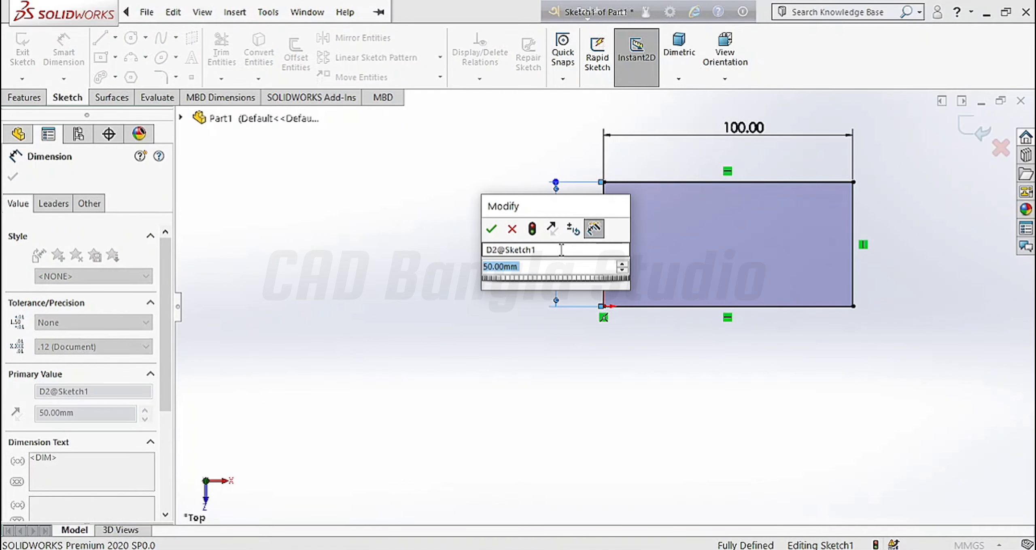
left_click(491, 230)
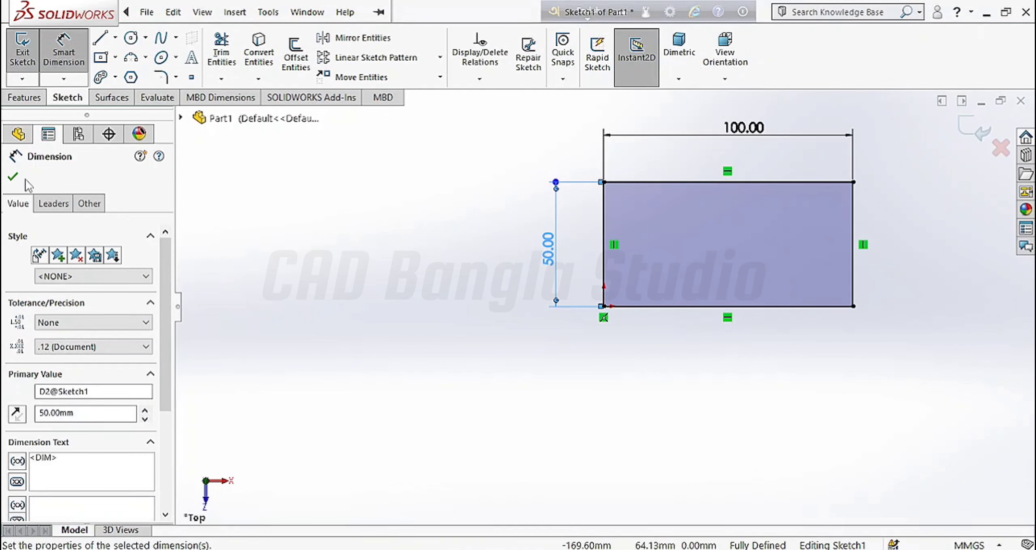
left_click(12, 178)
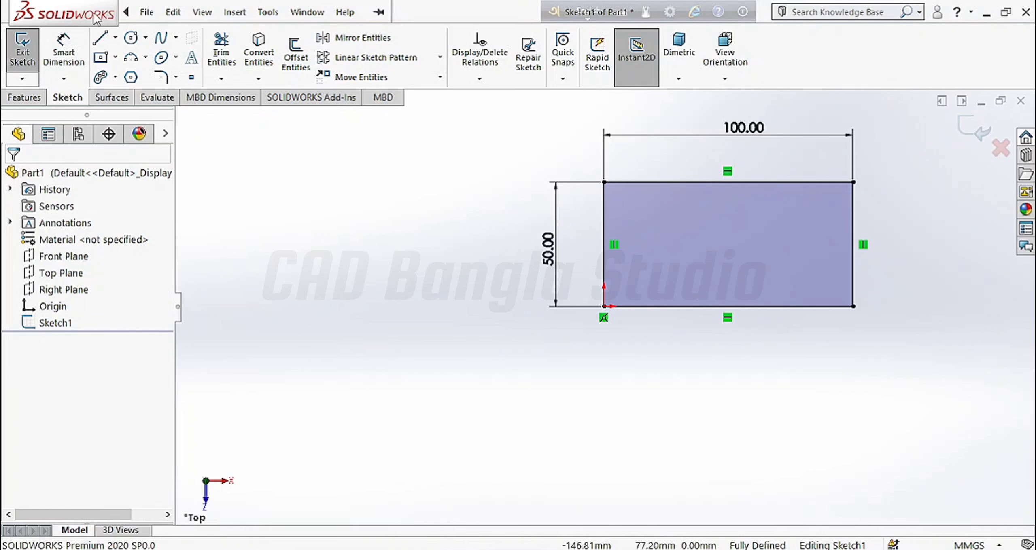
left_click(116, 37)
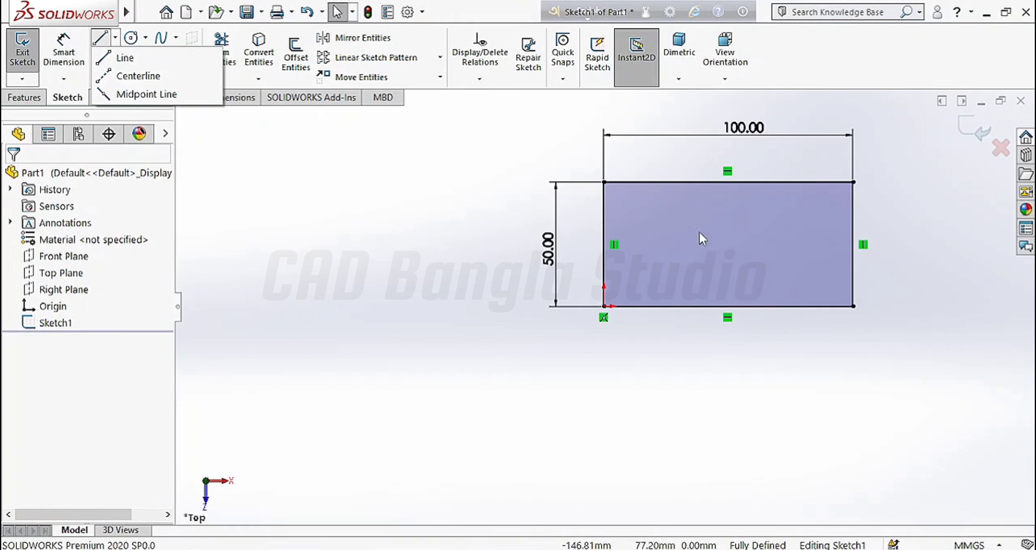
Step: Draw two diagonal centerlines: lower-left to upper-right and upper-left to lower-right
left_click(138, 76)
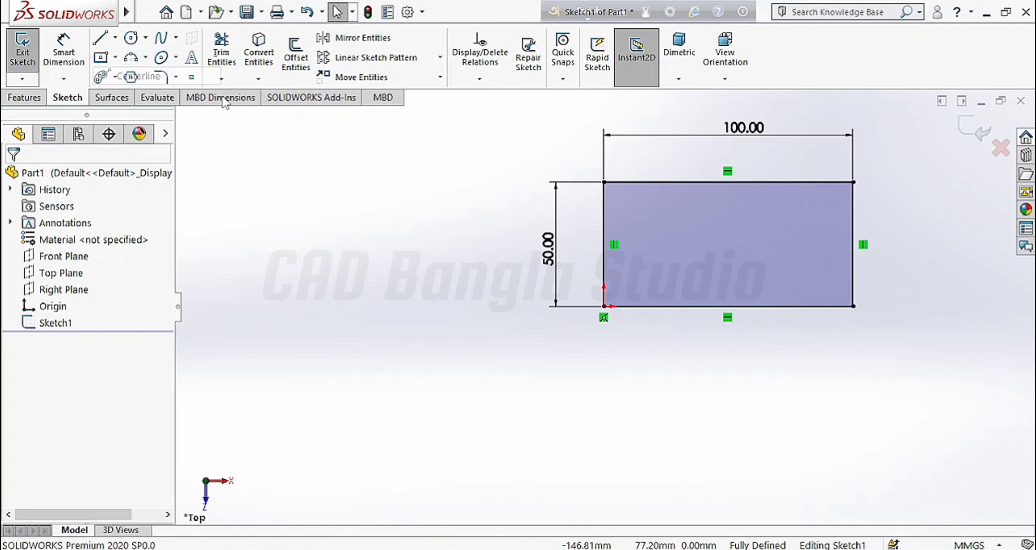
left_click(604, 306)
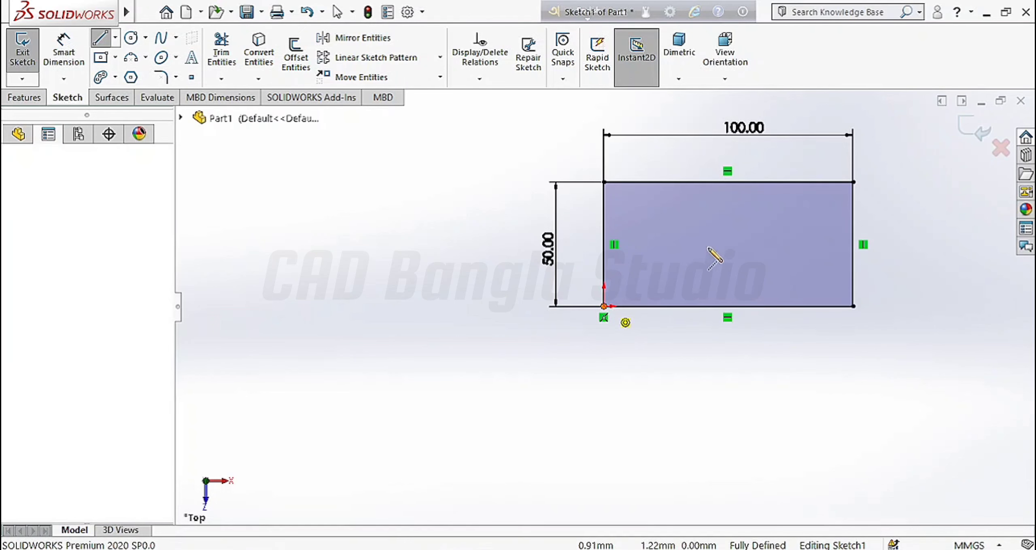
left_click(853, 182)
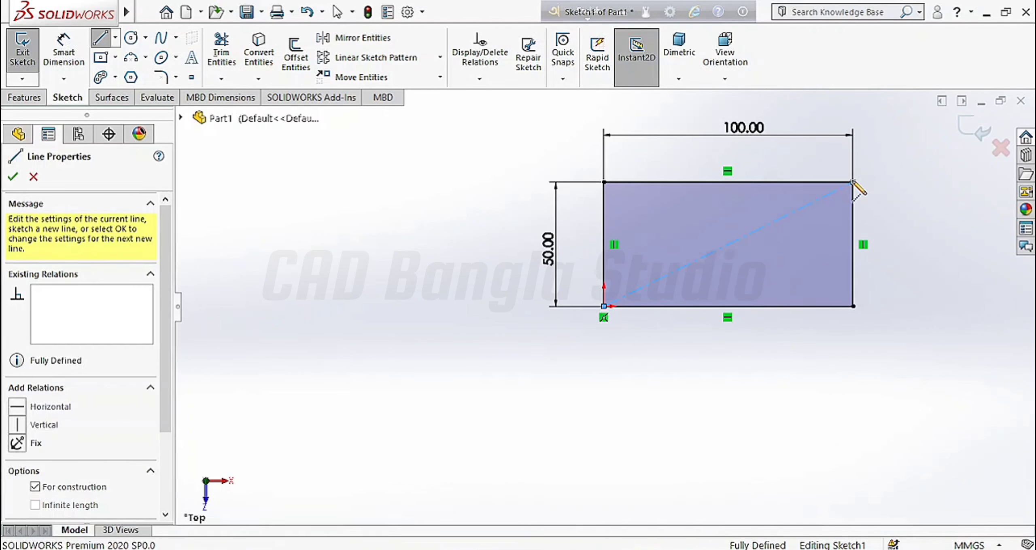
left_click(603, 182)
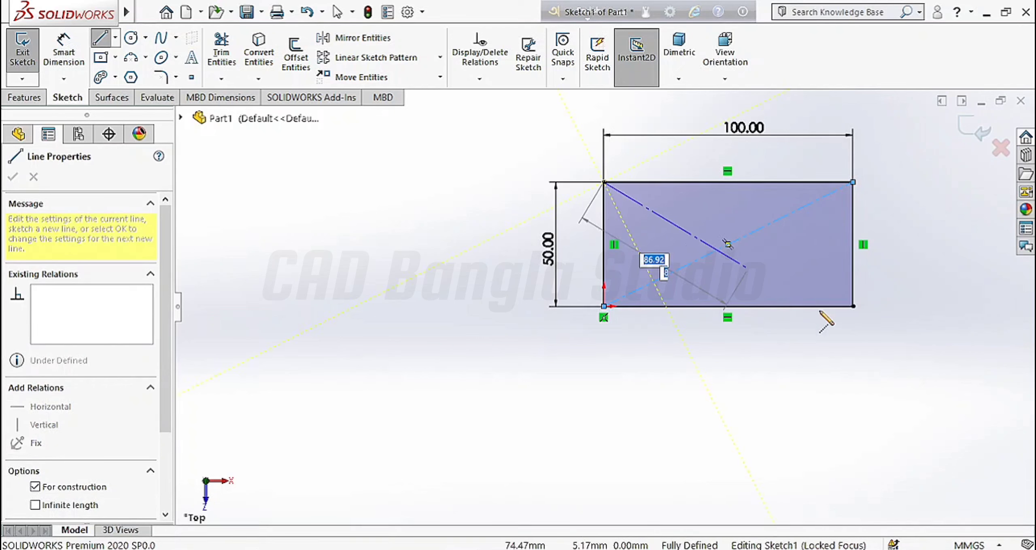
double_click(852, 306)
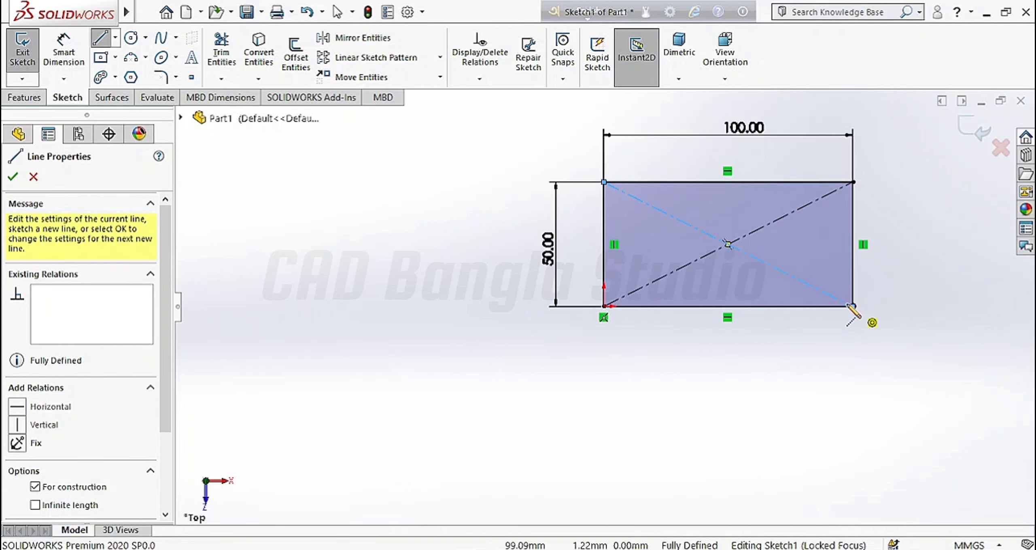
left_click(13, 177)
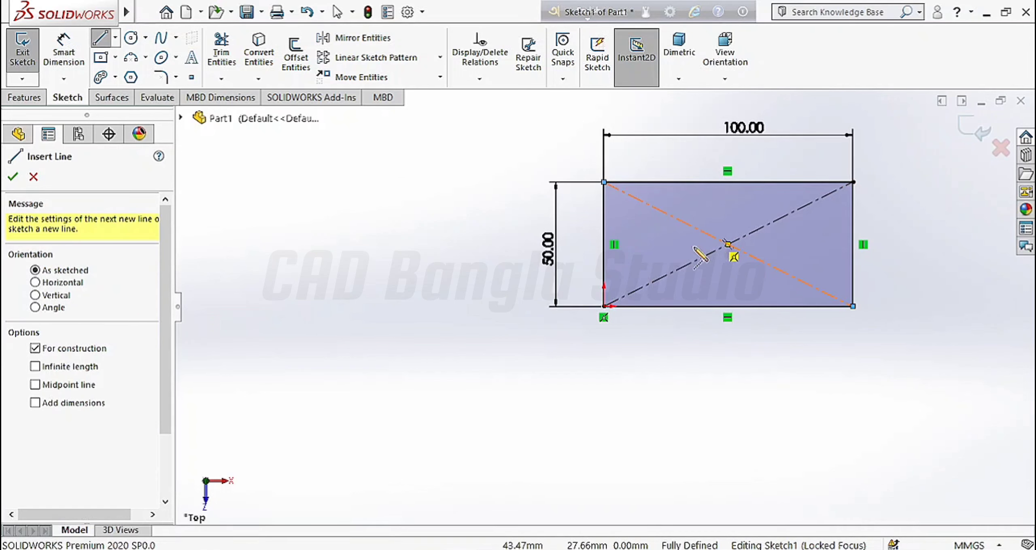
left_click(12, 178)
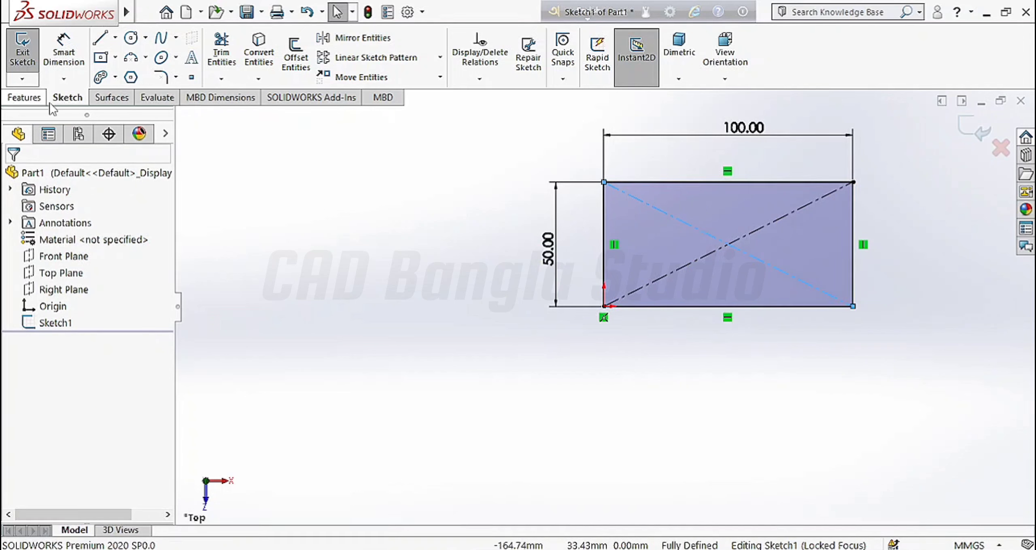
Step: Draw a horizontal midpoint line from the rectangle's centre to its right edge
left_click(115, 38)
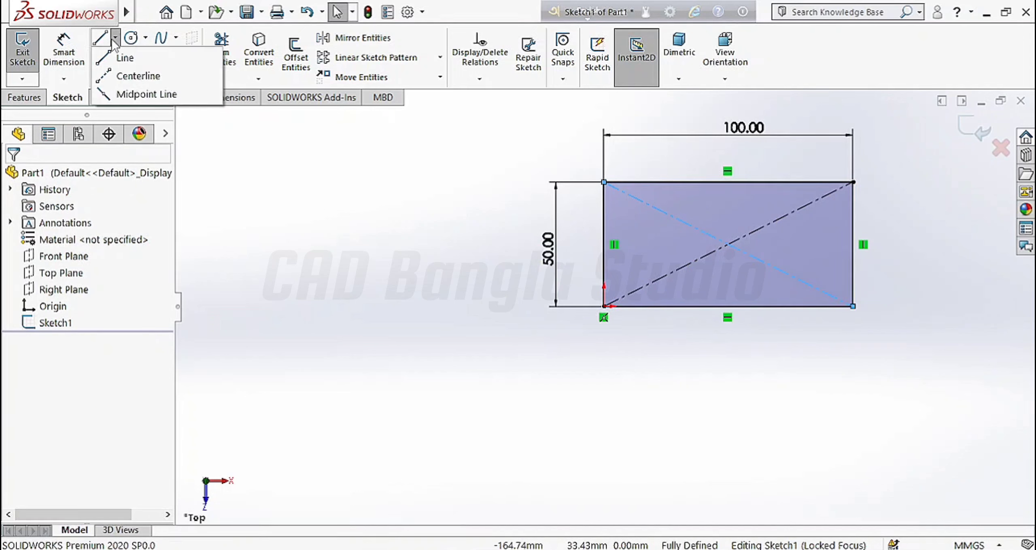
left_click(147, 96)
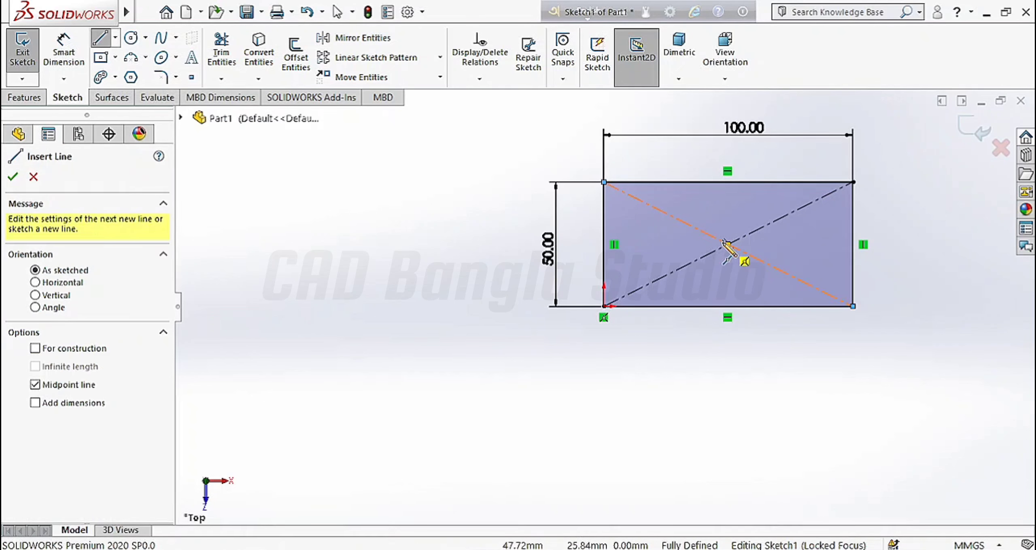
left_click(727, 243)
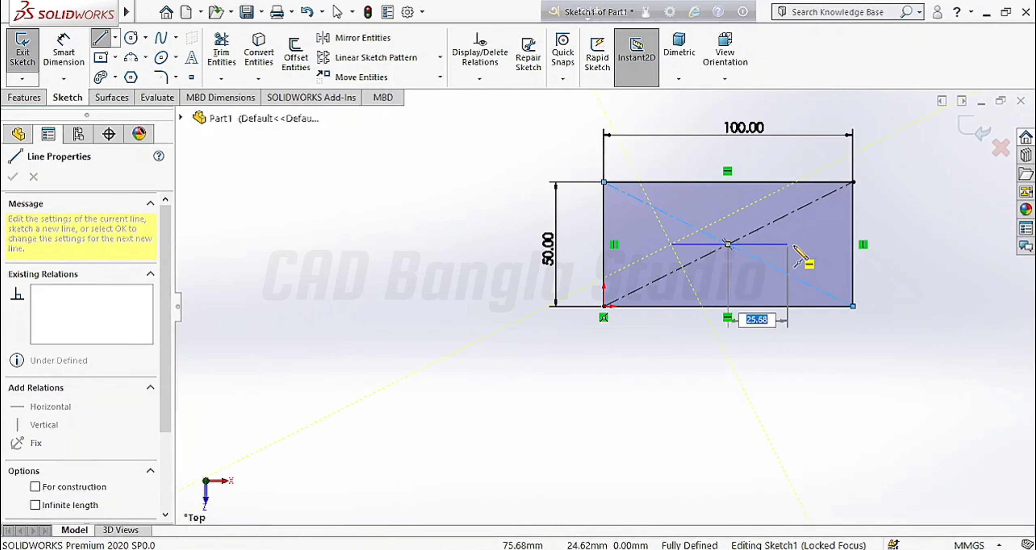
left_click(852, 245)
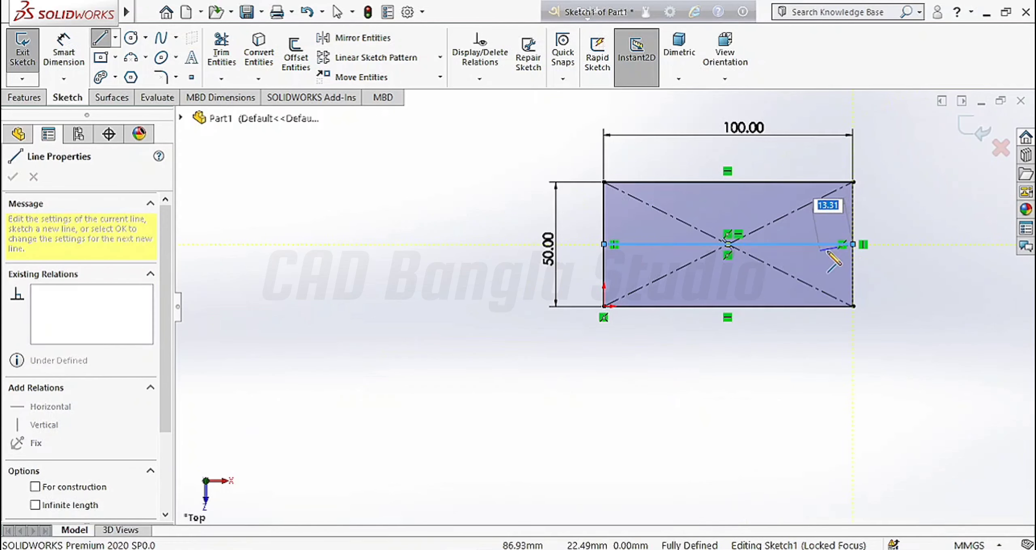
key("Escape")
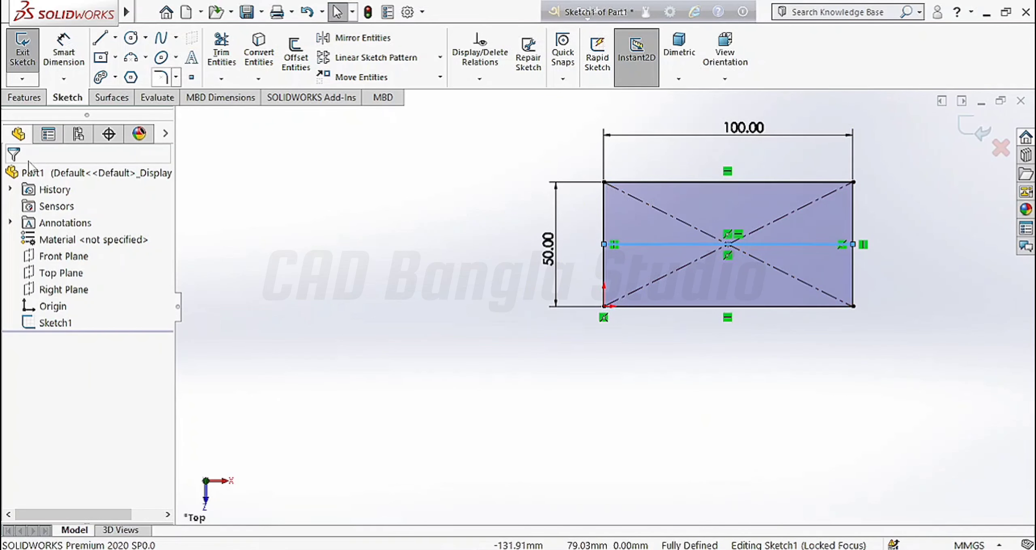
Step: Draw a vertical midpoint line from the centre to the bottom edge's midpoint
left_click(116, 37)
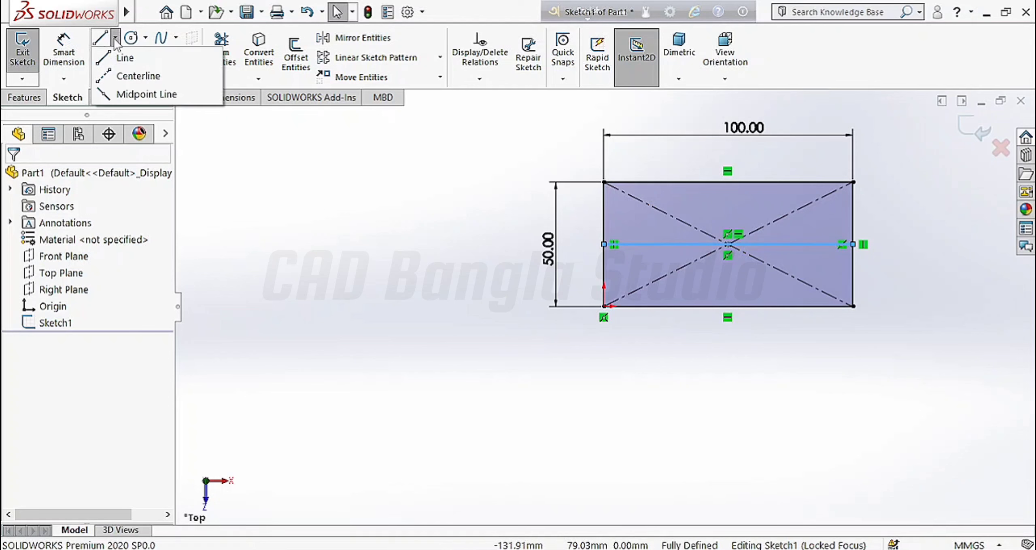
left_click(139, 93)
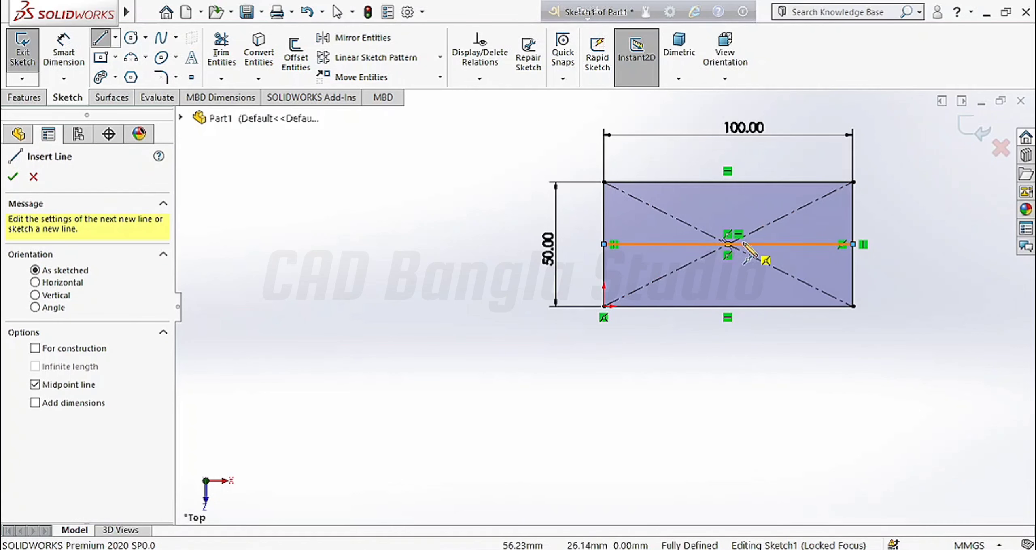
left_click(728, 245)
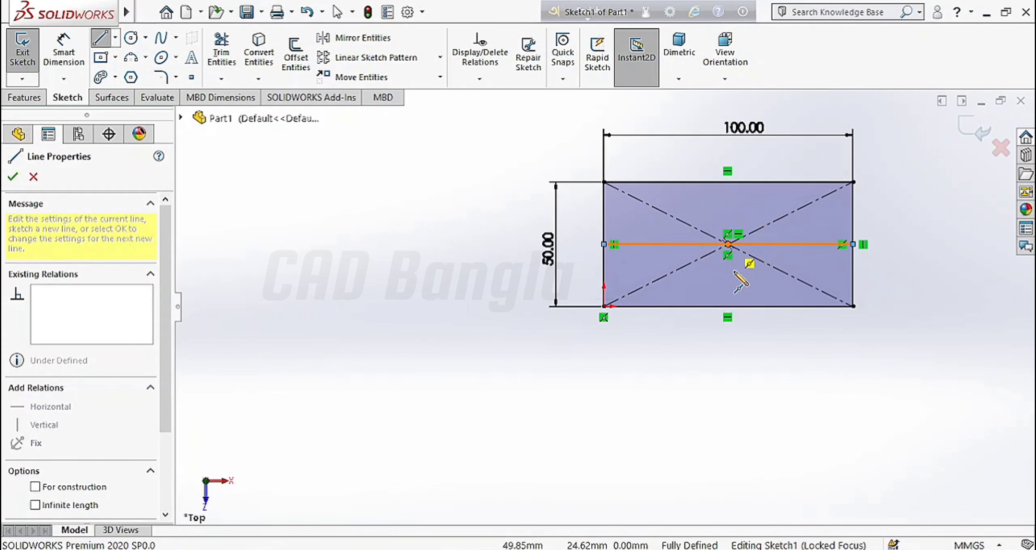
left_click(728, 306)
key("Escape")
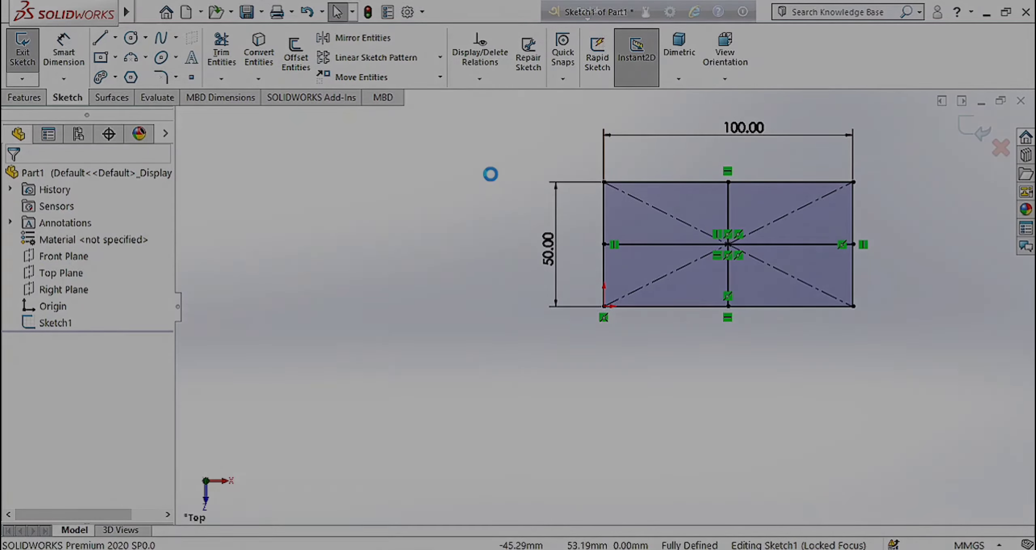
Step: Select all entities in Sketch1 and delete them to clear the sketch
key("ctrl+a")
key("Delete")
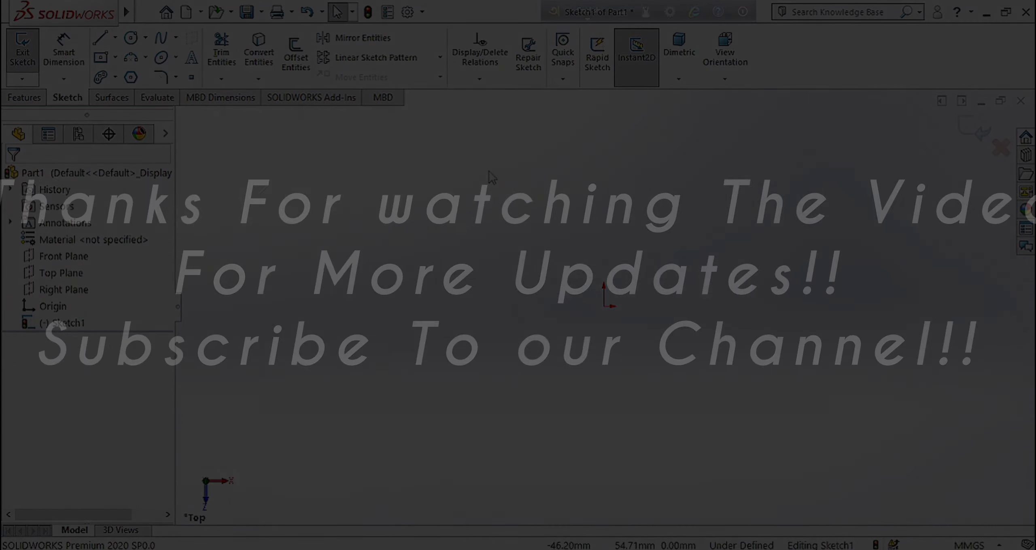